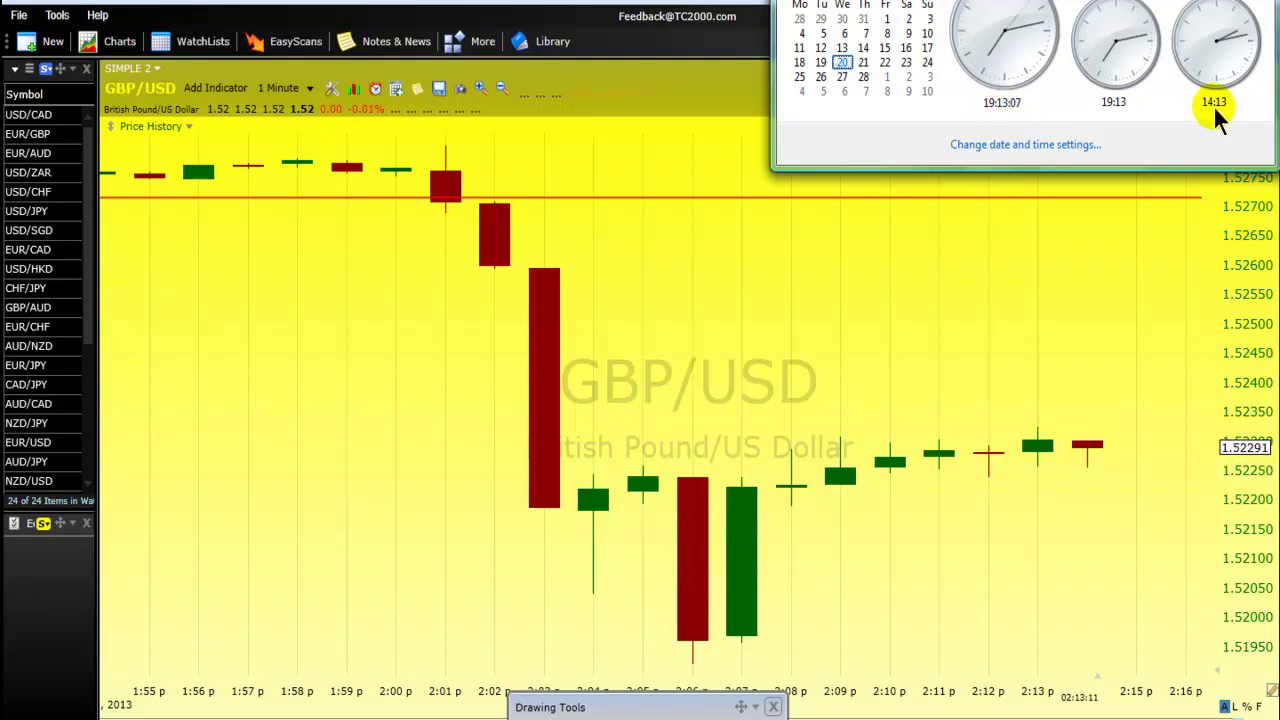
Step: Close the Windows clock and calendar flyout covering the GBP/USD 1-minute chart
left_click(645, 150)
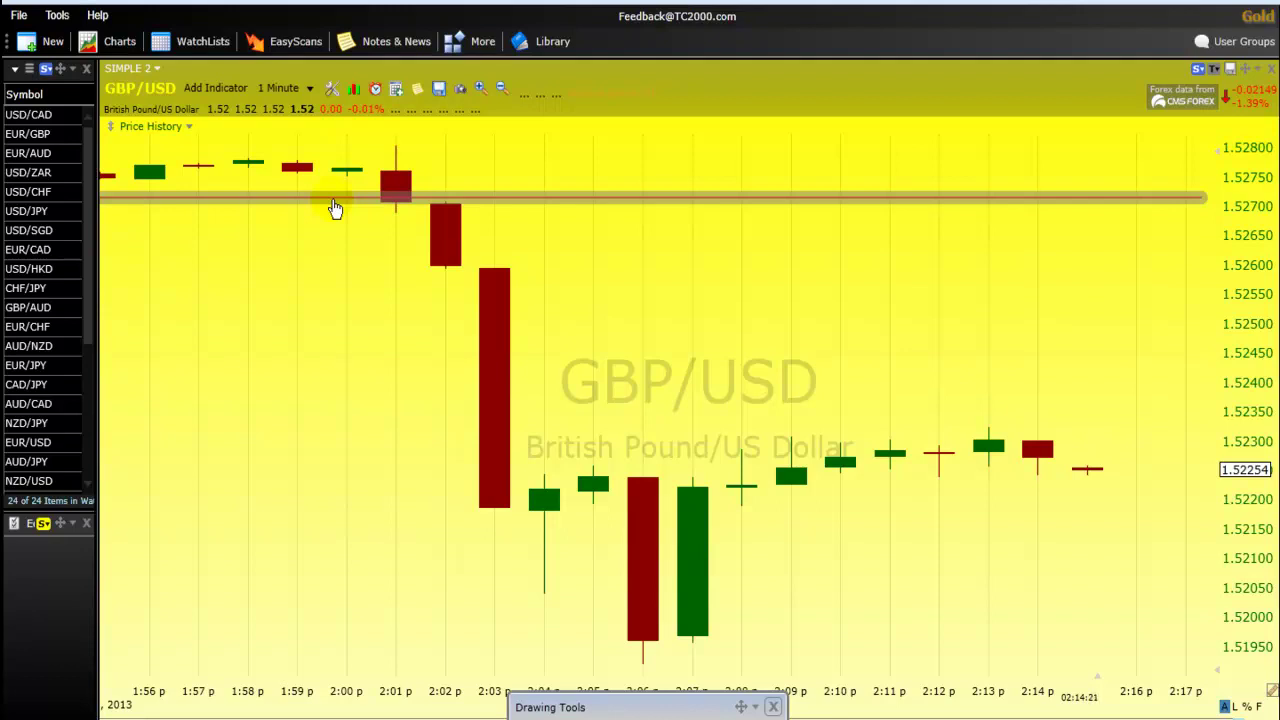
Step: Switch GBP/USD to yearly candles and check the red and green 1.70 price lines
left_click(312, 92)
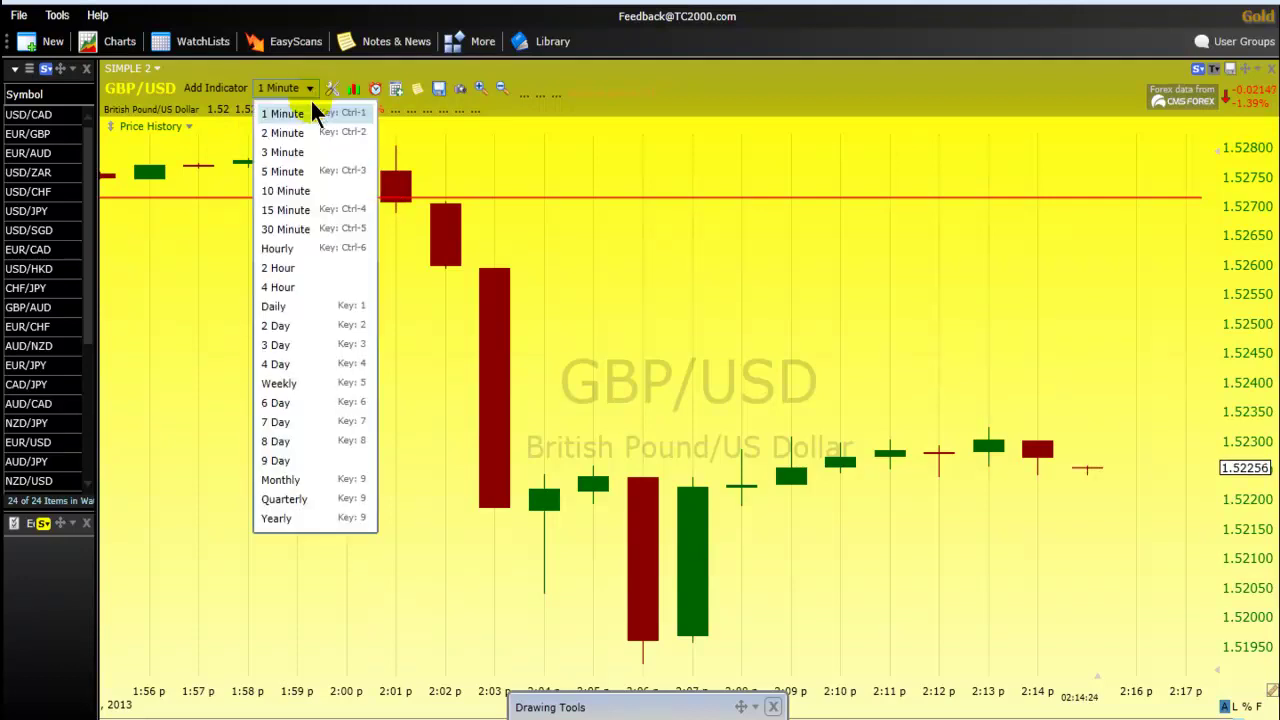
left_click(288, 518)
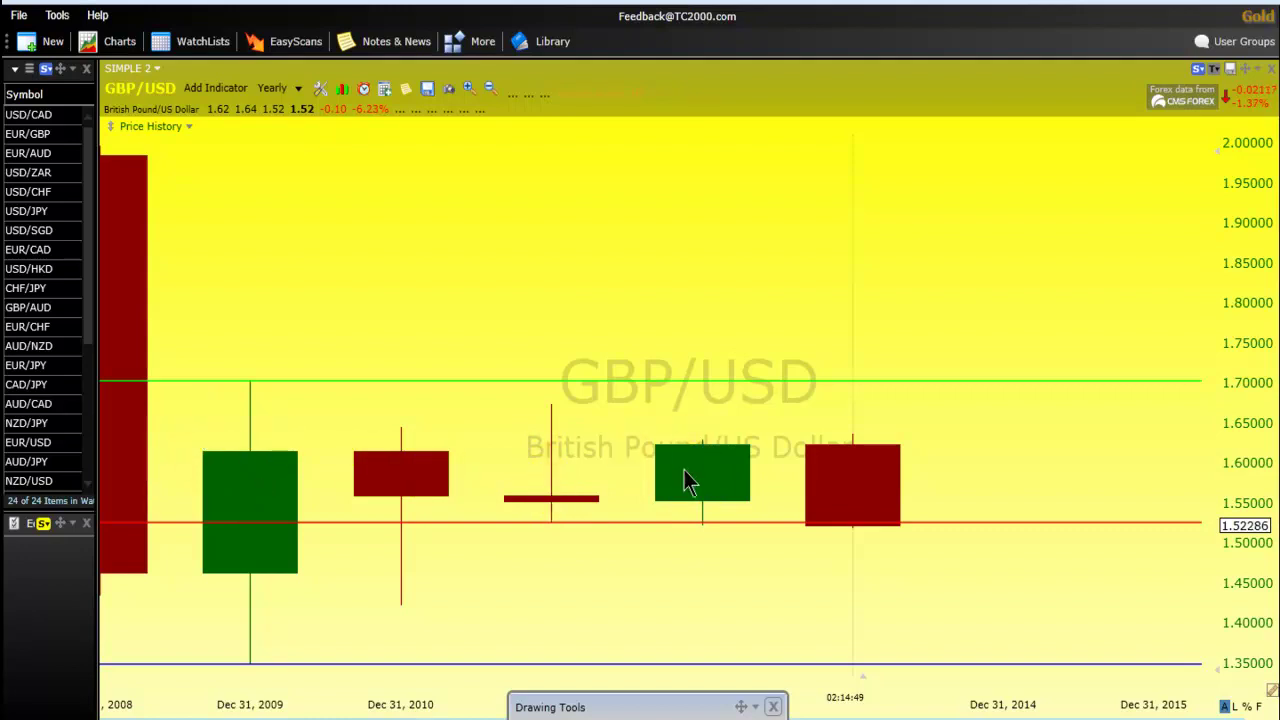
left_click(262, 522)
left_click(766, 563)
left_click(309, 381)
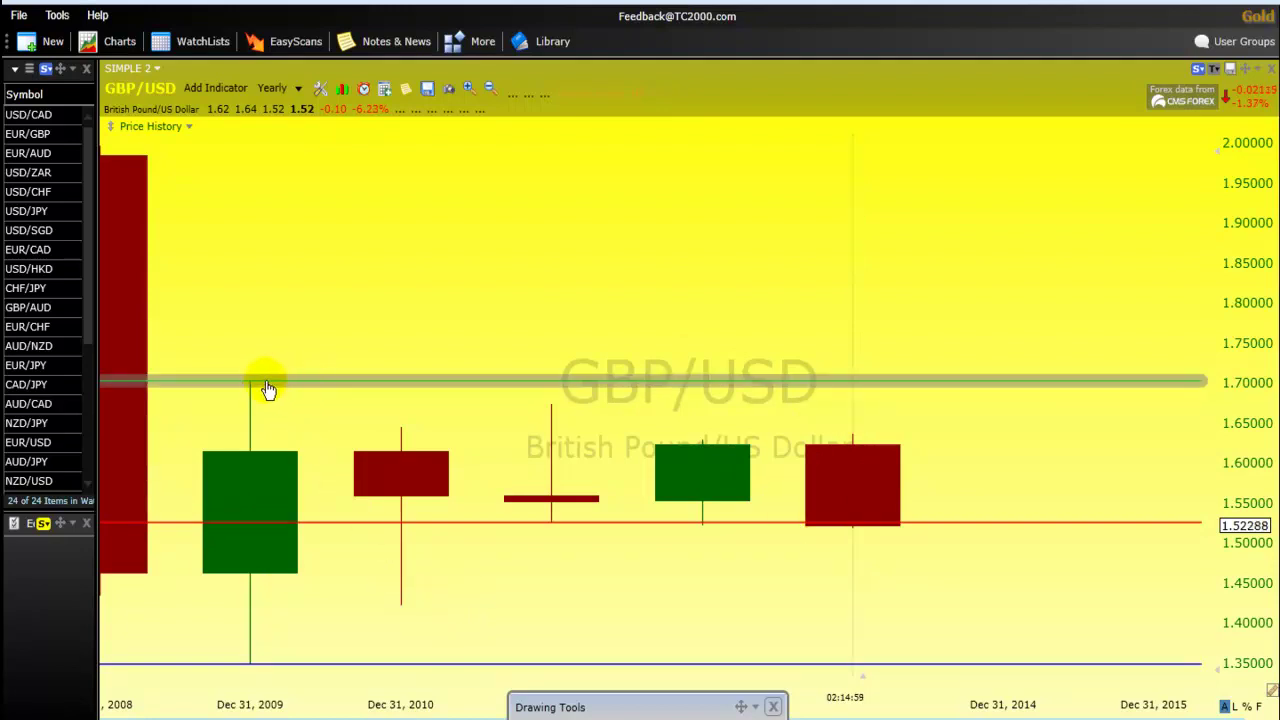
left_click(229, 403)
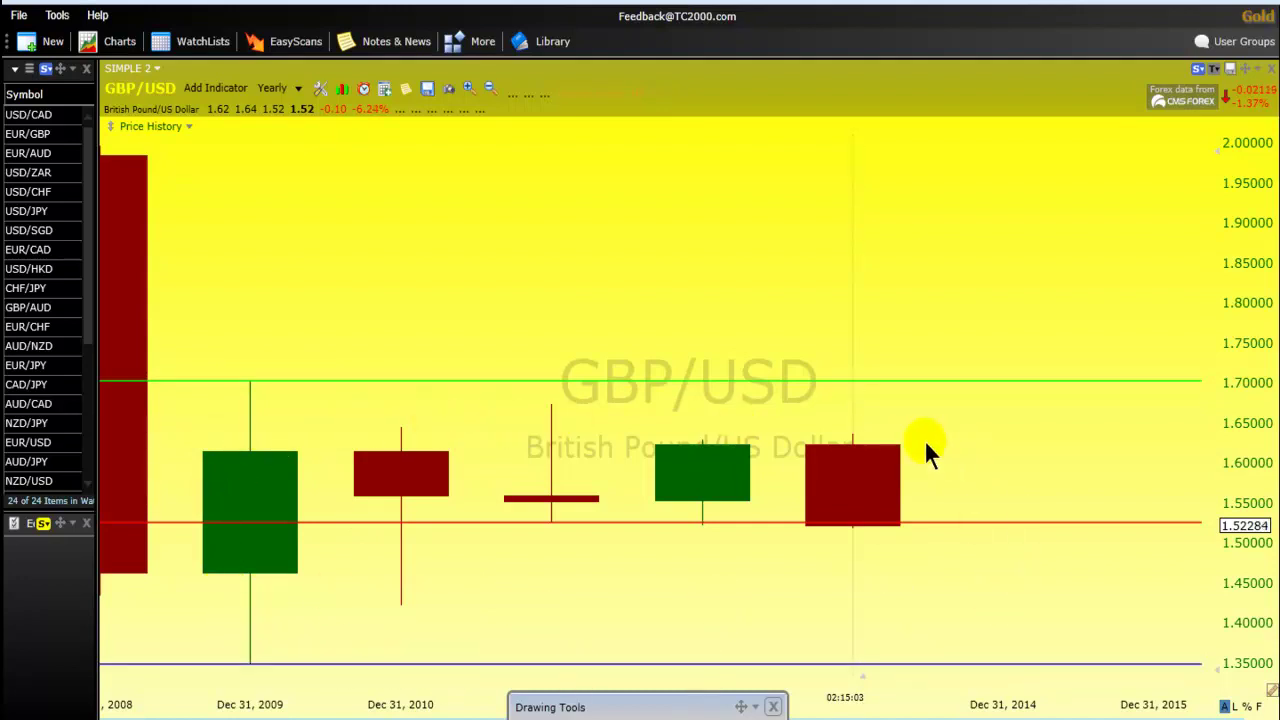
left_click(251, 384)
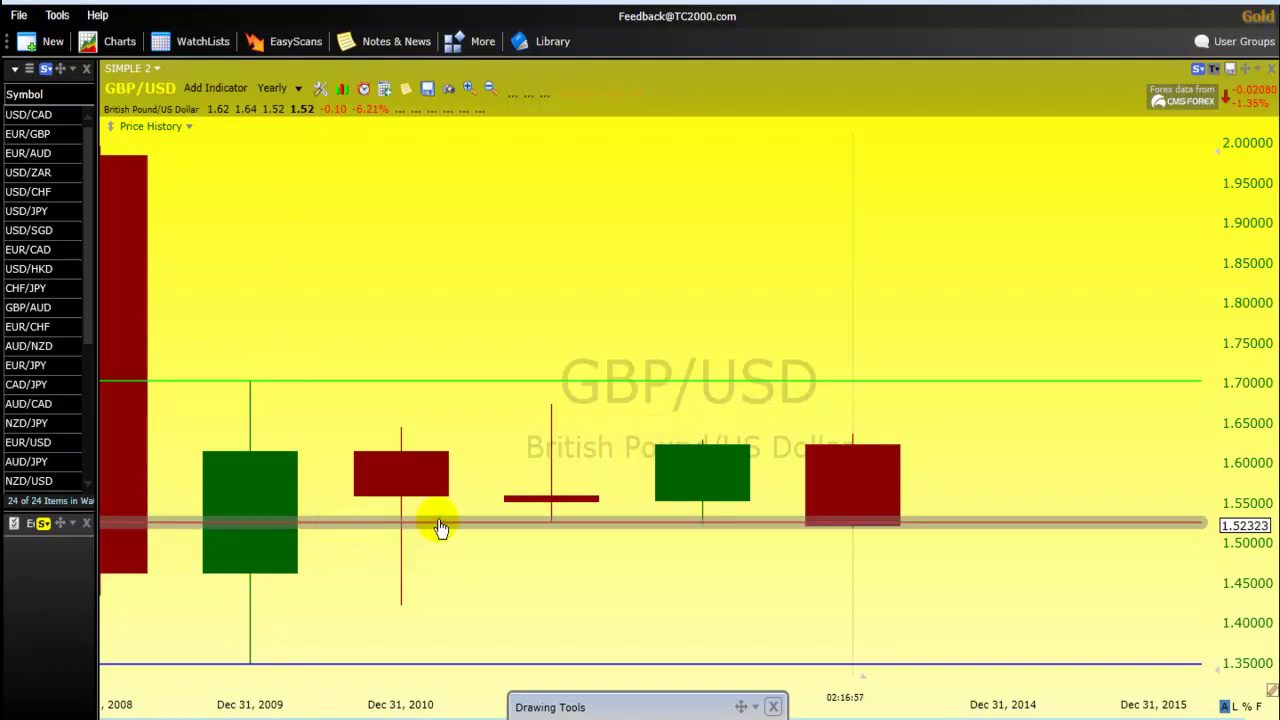
Step: Deselect the red price line and bring up the chart interval list
left_click(863, 531)
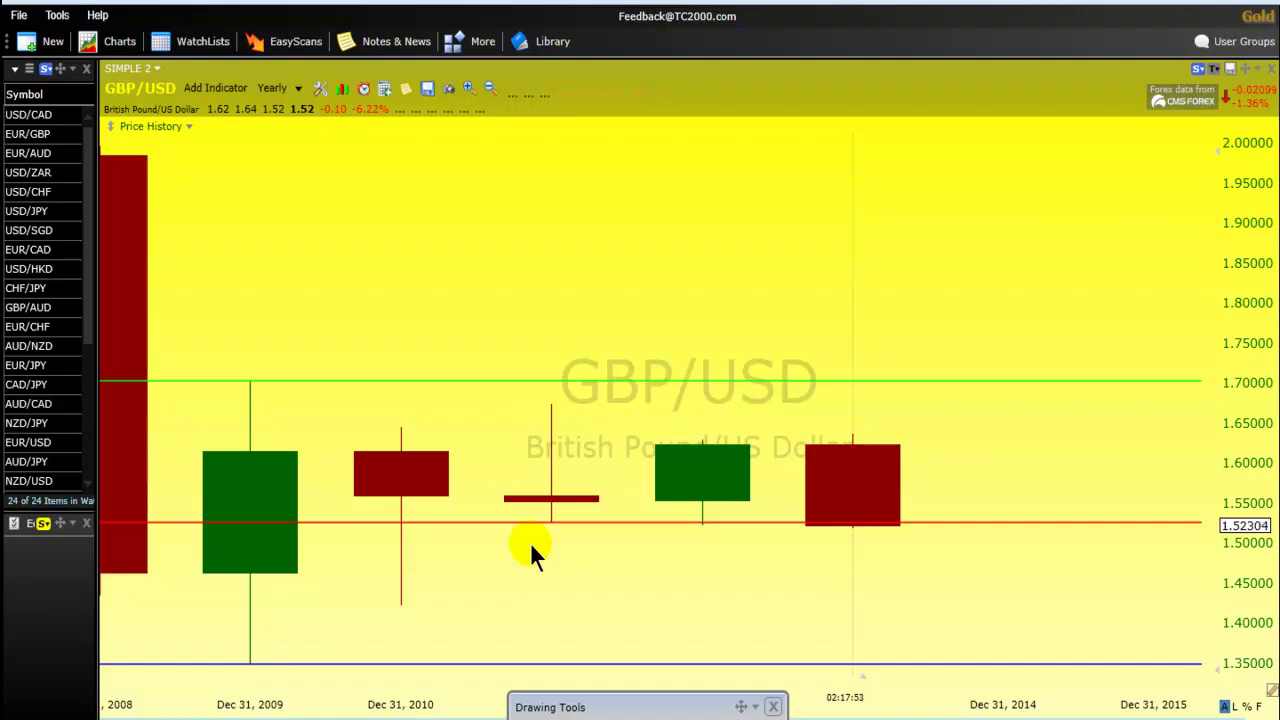
left_click(299, 89)
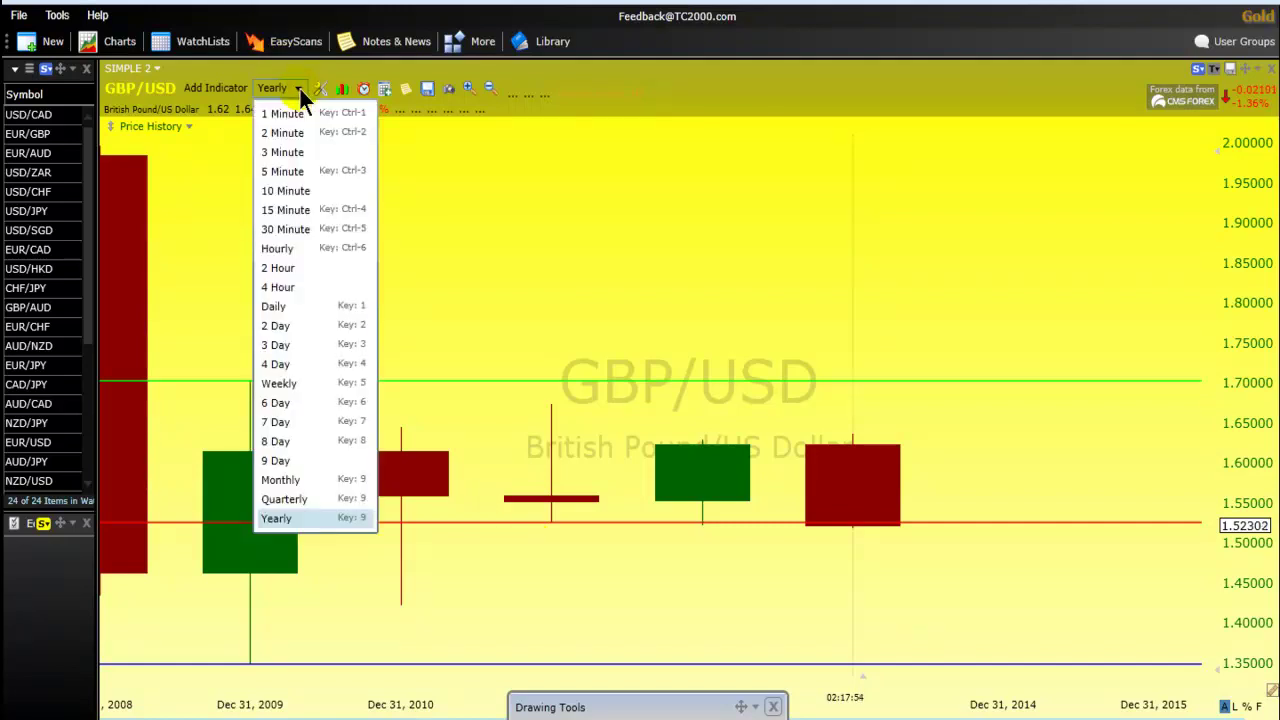
Step: Set the chart to 15-minute candles and zoom out to several days of history
left_click(287, 212)
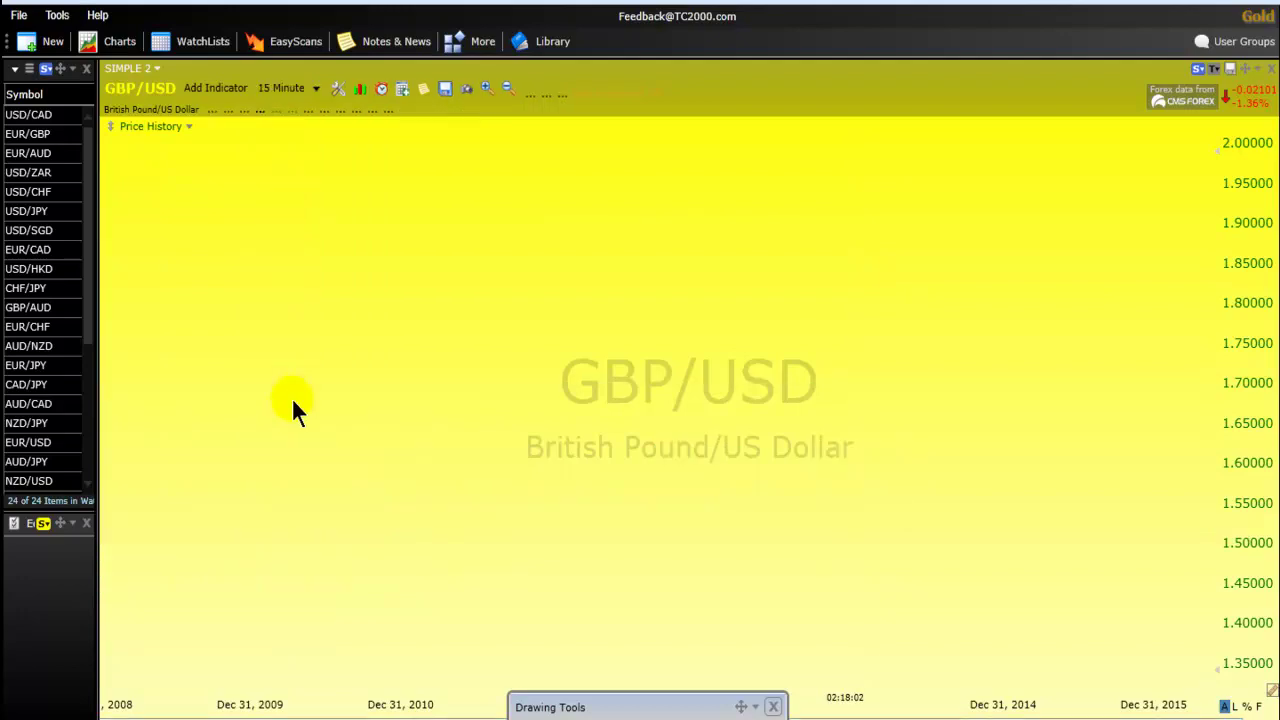
scroll(326, 427, "down", 10)
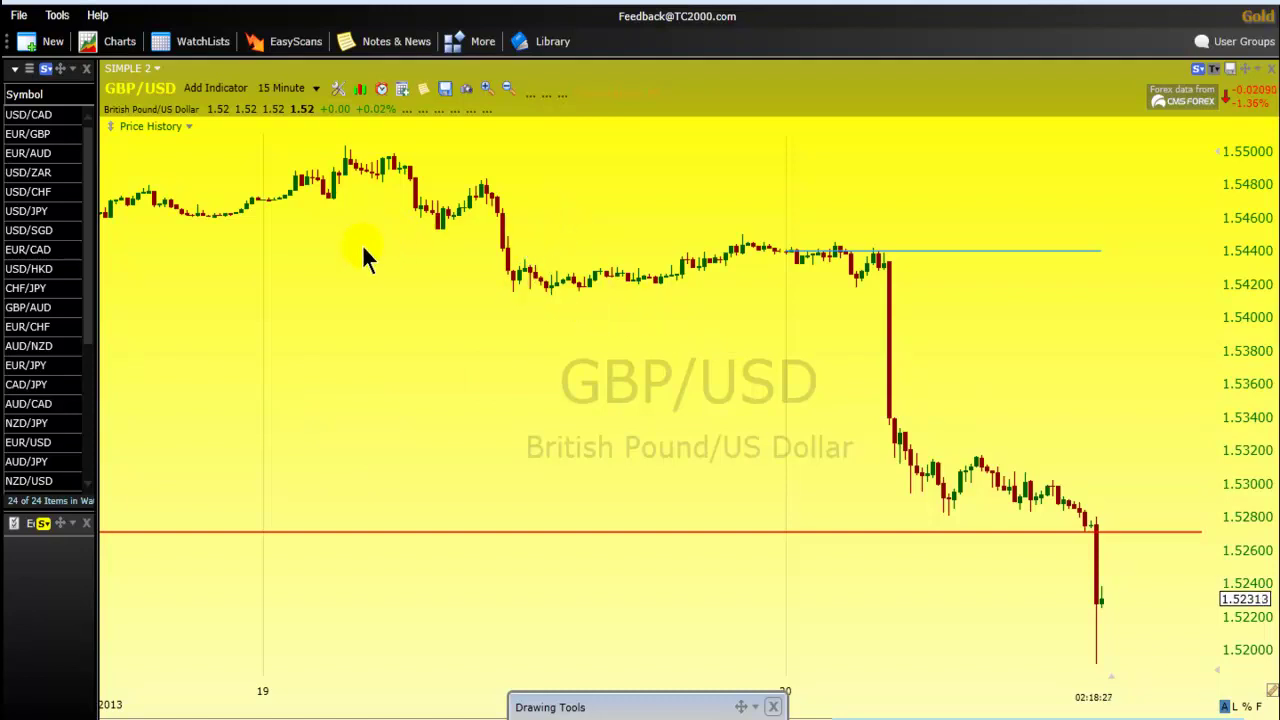
scroll(340, 190, "down", 4)
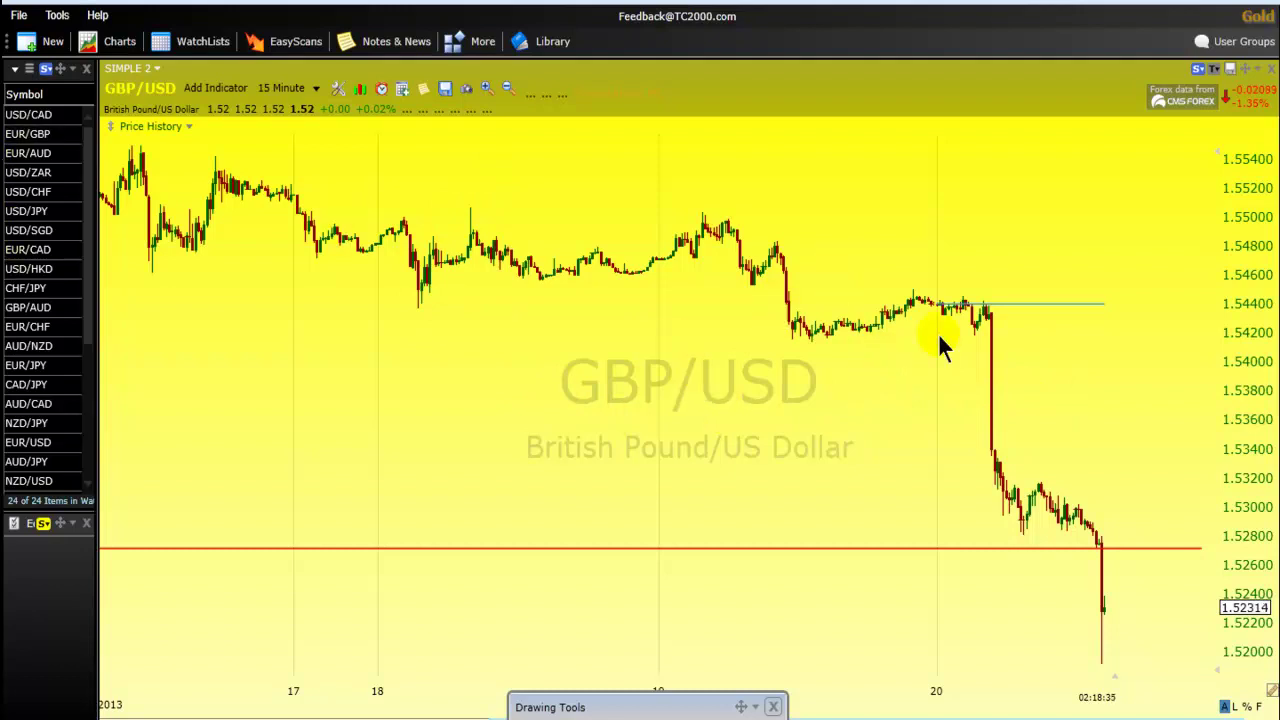
Step: Draw a horizontal line at about 1.5460 using the Drawing Tools
left_click(654, 705)
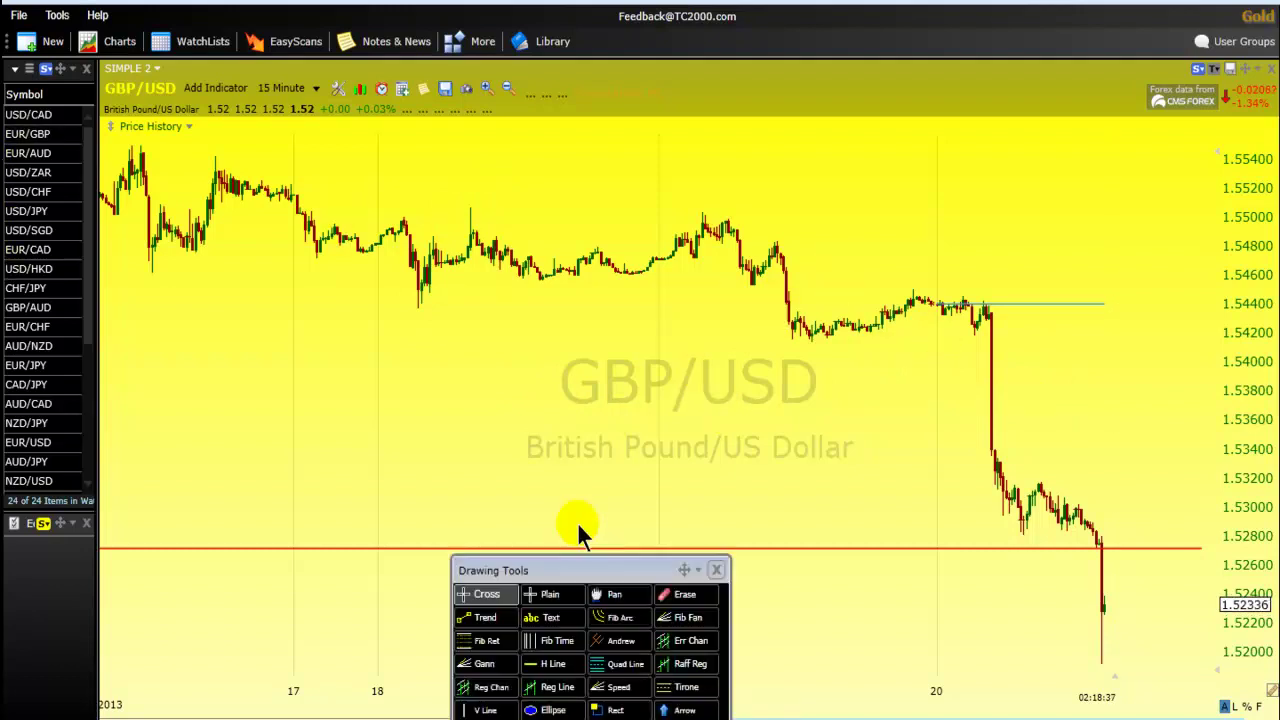
left_click(510, 614)
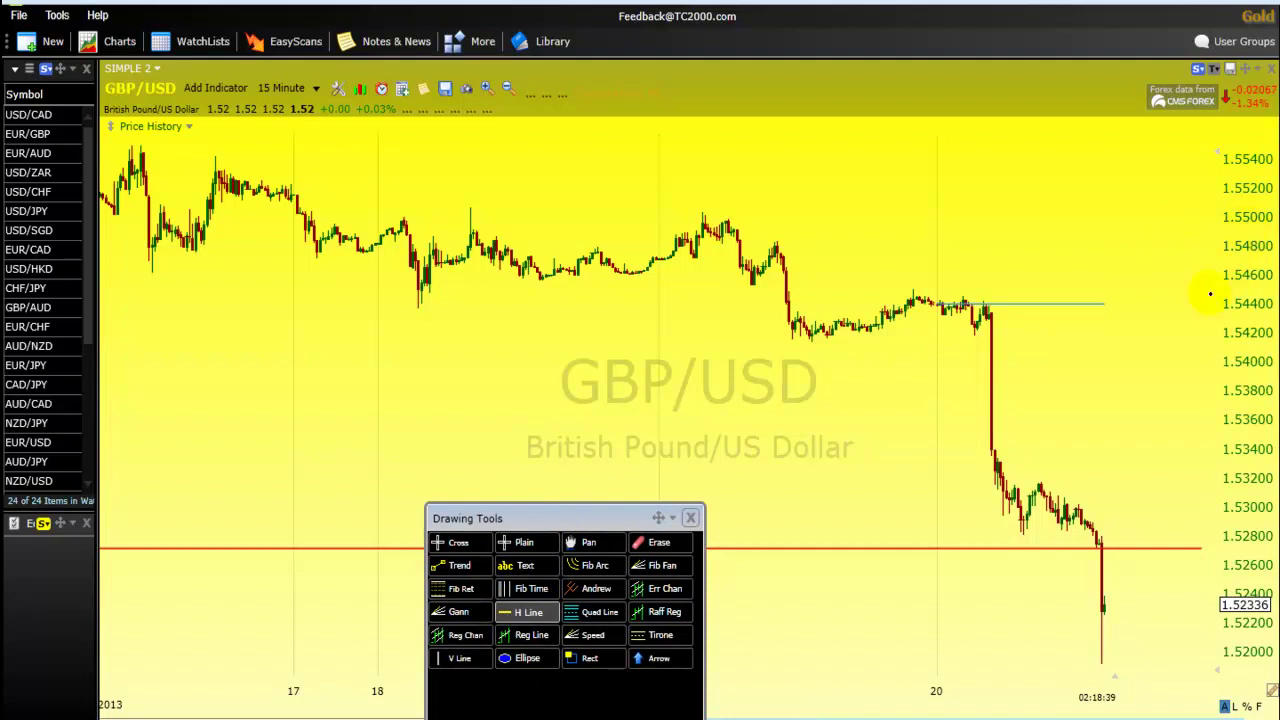
left_click(1150, 277)
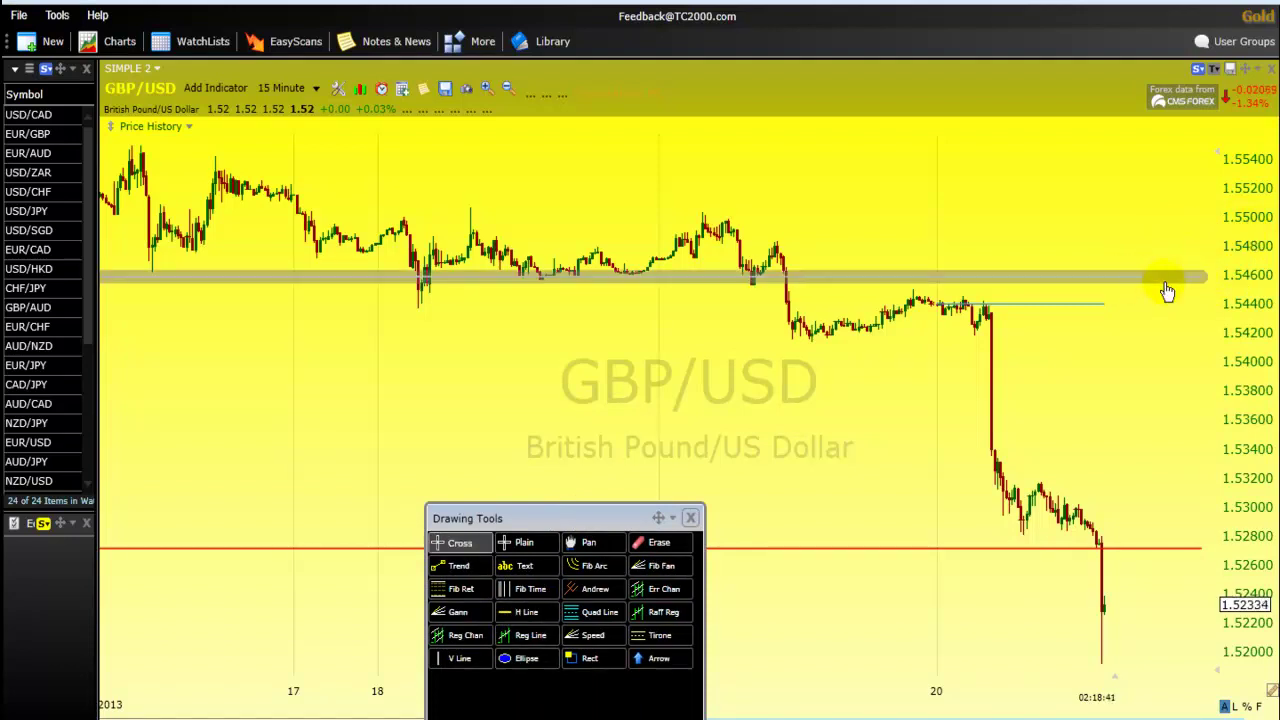
Step: Change the new horizontal line's colour to pink in Edit Horizontal Line
right_click(986, 290)
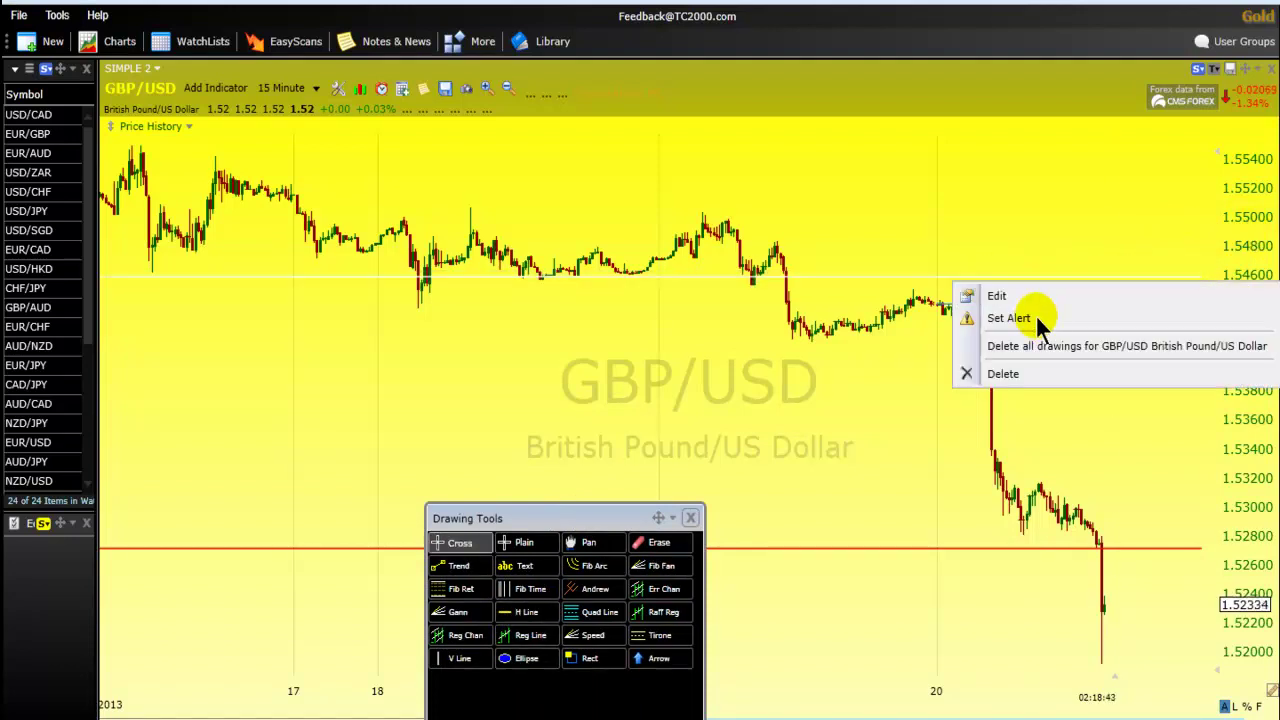
left_click(1000, 297)
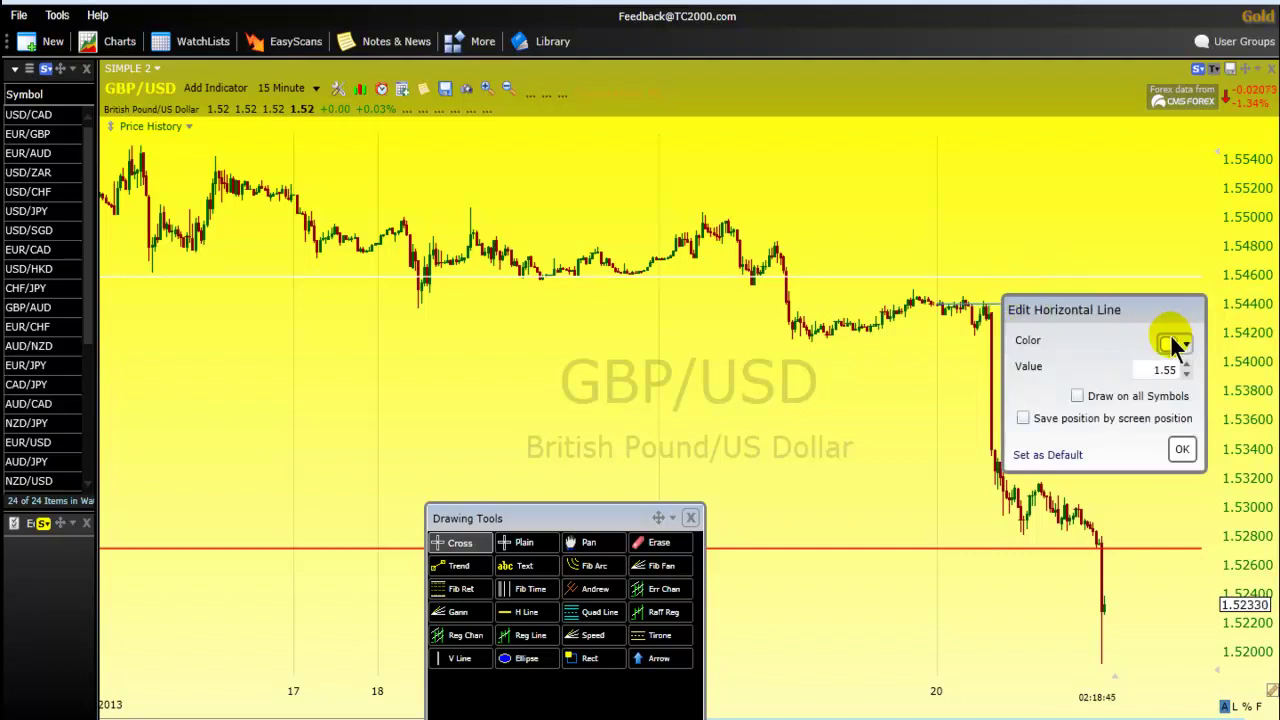
left_click(1172, 345)
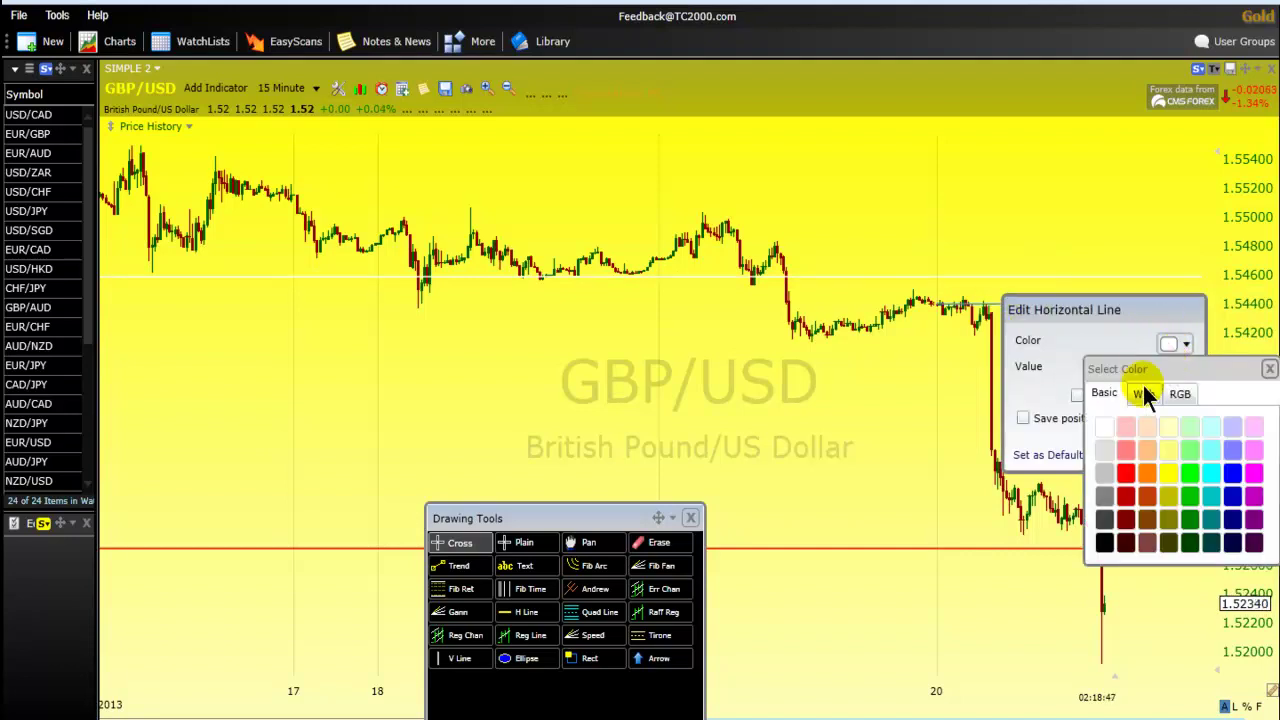
left_click(1254, 472)
left_click(1175, 448)
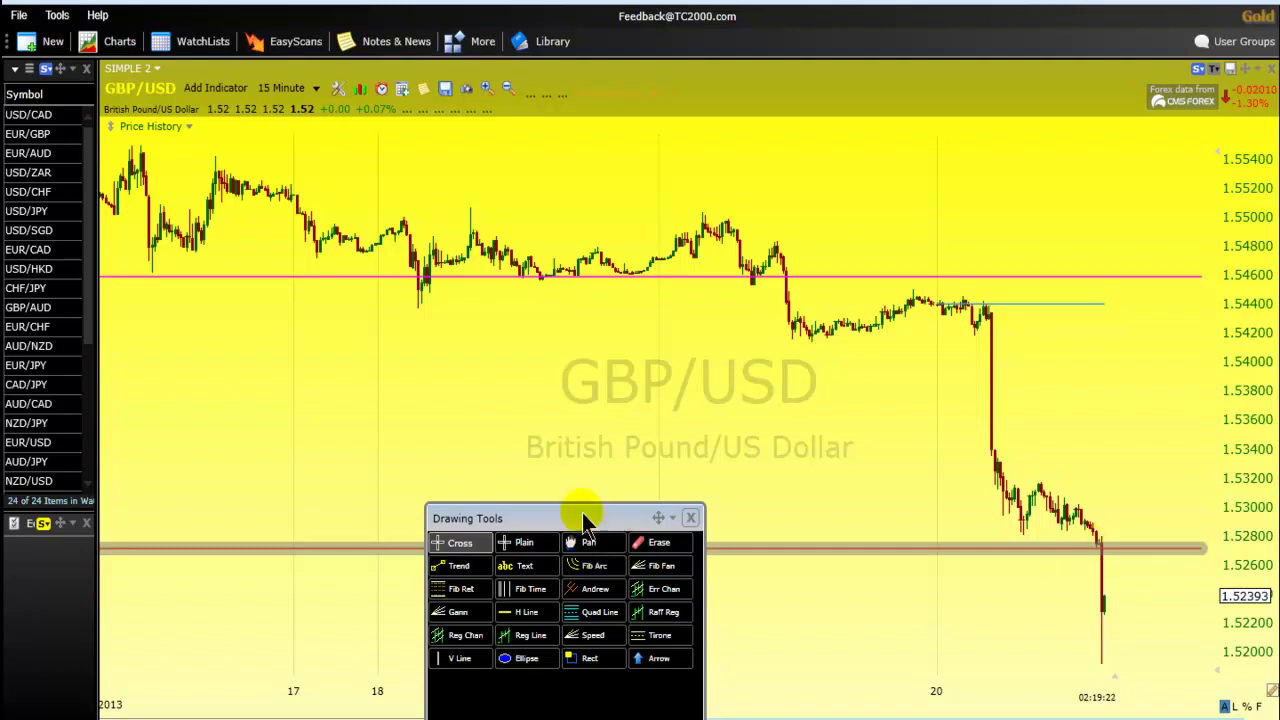
Step: Move the Drawing Tools palette to the chart's bottom-left and rescale the chart
mouse_move(590, 516)
left_mouse_down()
mouse_move(452, 568)
mouse_move(414, 690)
left_mouse_up()
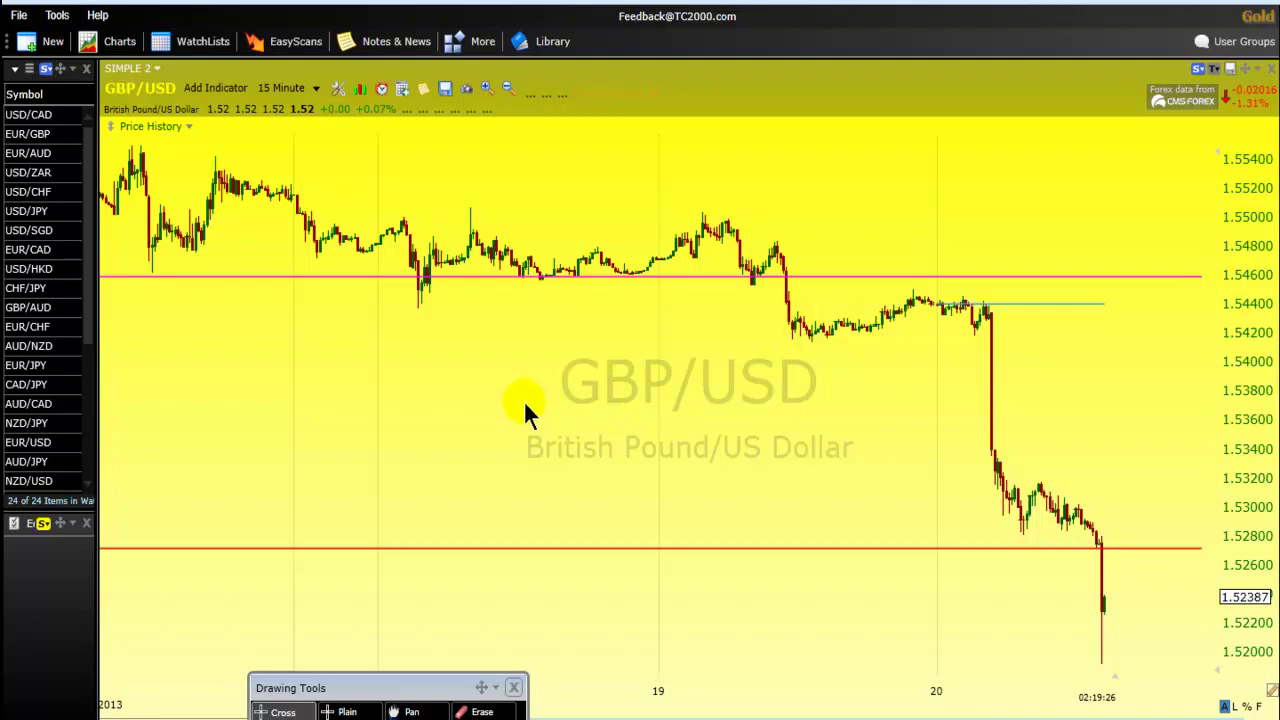
scroll(523, 404, "down", 3)
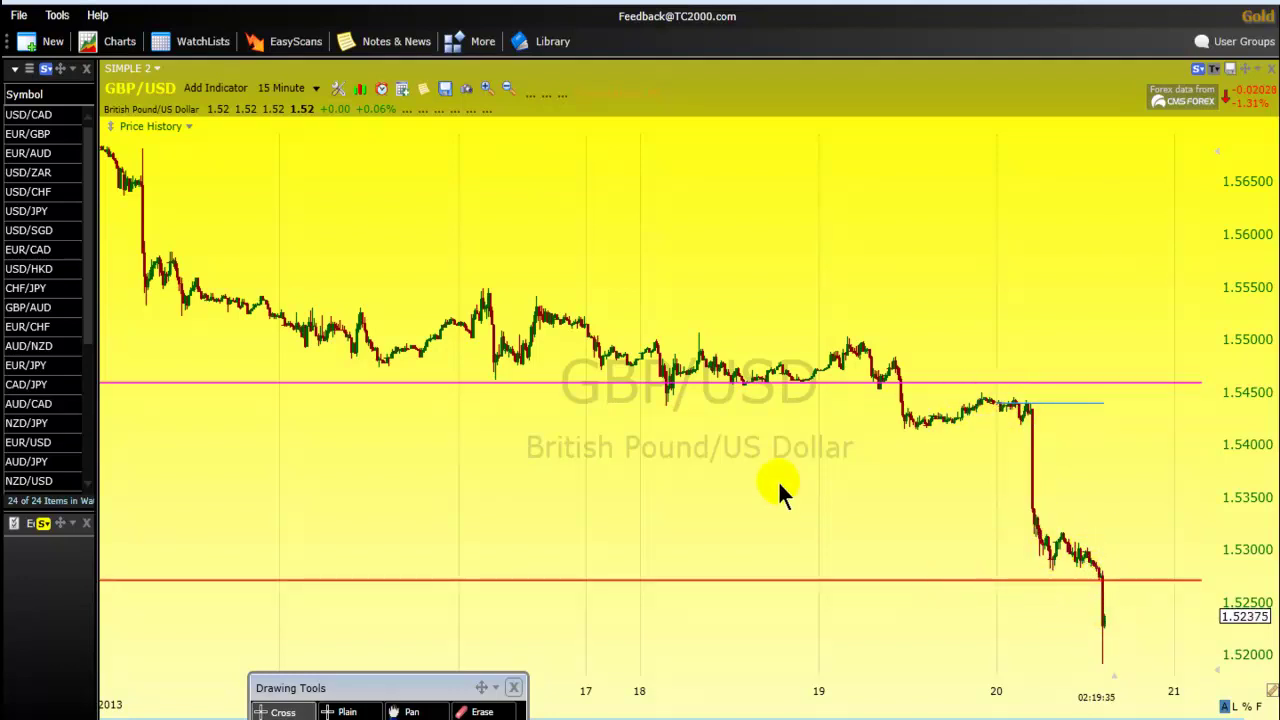
scroll(745, 484, "up", 2)
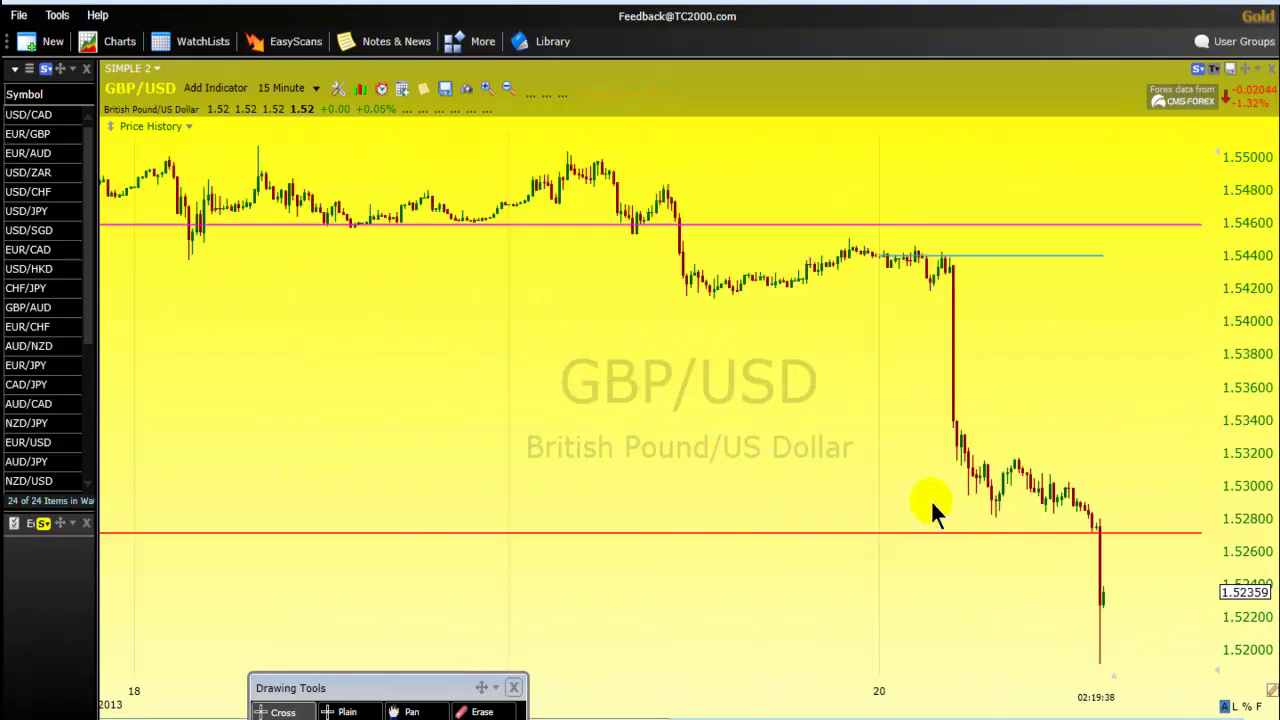
scroll(771, 443, "up", 3)
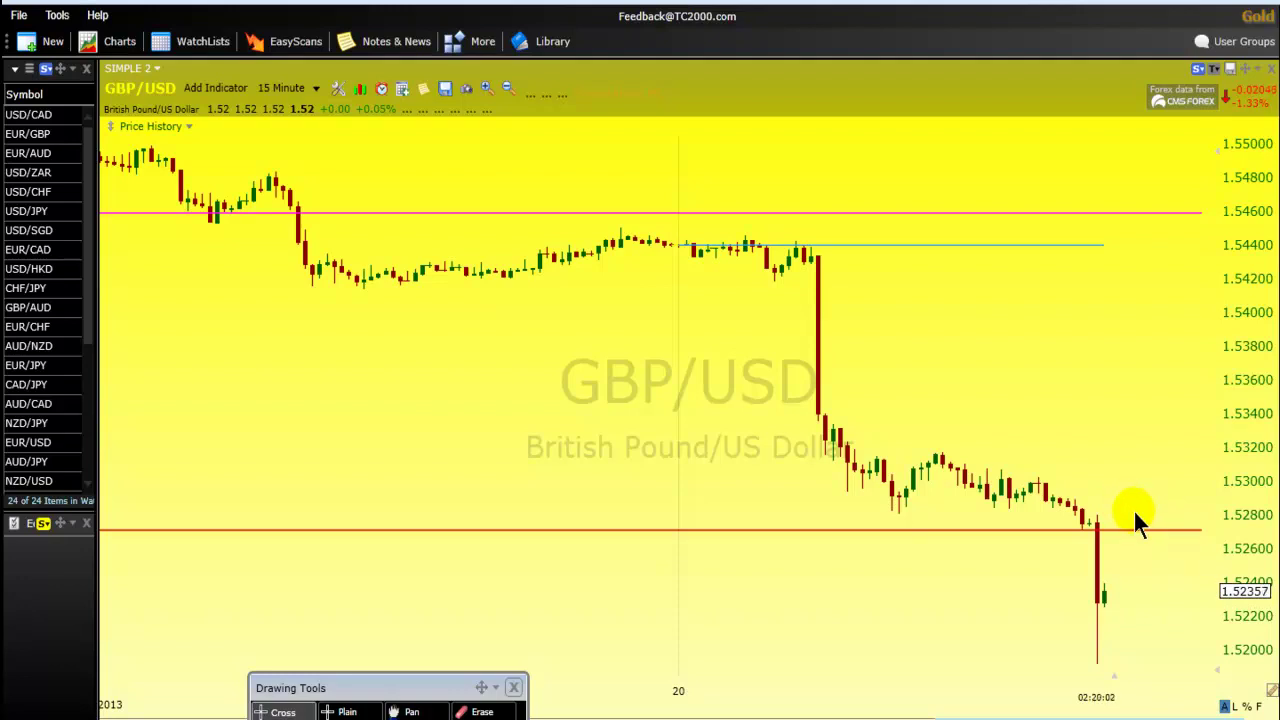
left_click(555, 532)
scroll(585, 440, "down", 1)
scroll(573, 430, "down", 2)
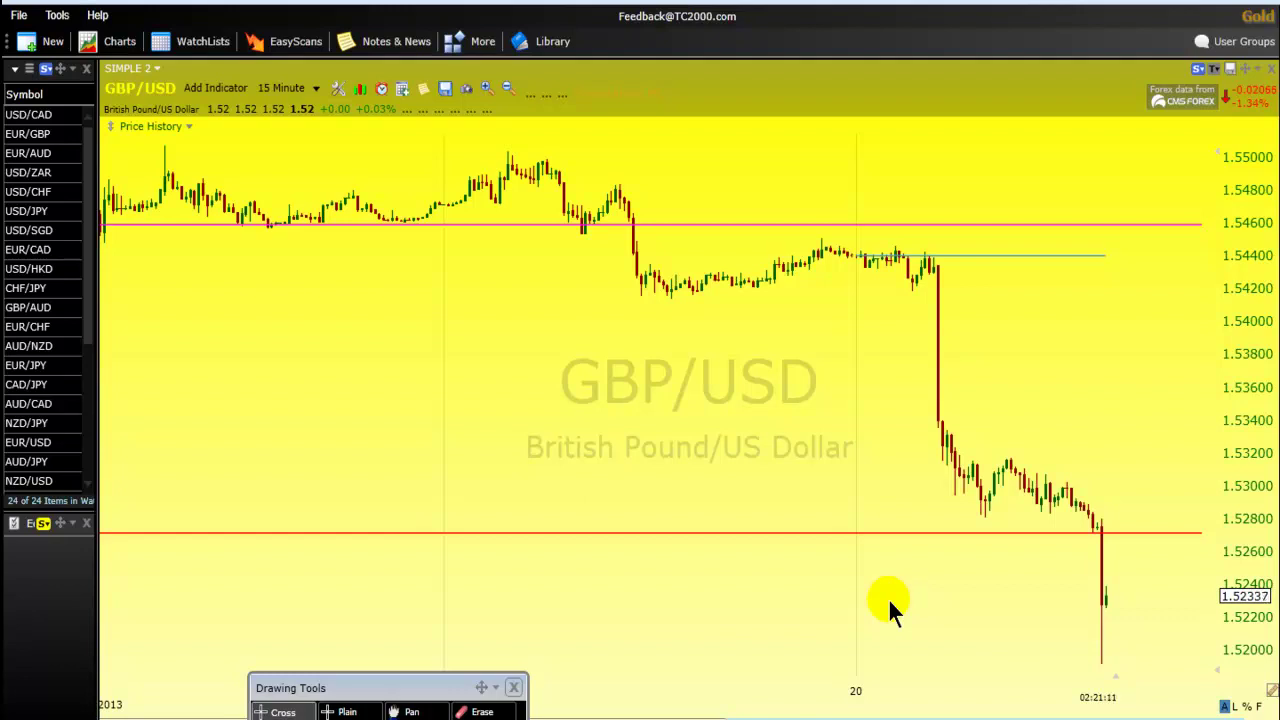
Step: Toggle the red 1.527 line's selection and zoom in on the Feb 20, 2013 drop
left_click(1118, 531)
left_click(1139, 485)
scroll(700, 475, "up", 1)
scroll(680, 495, "up", 1)
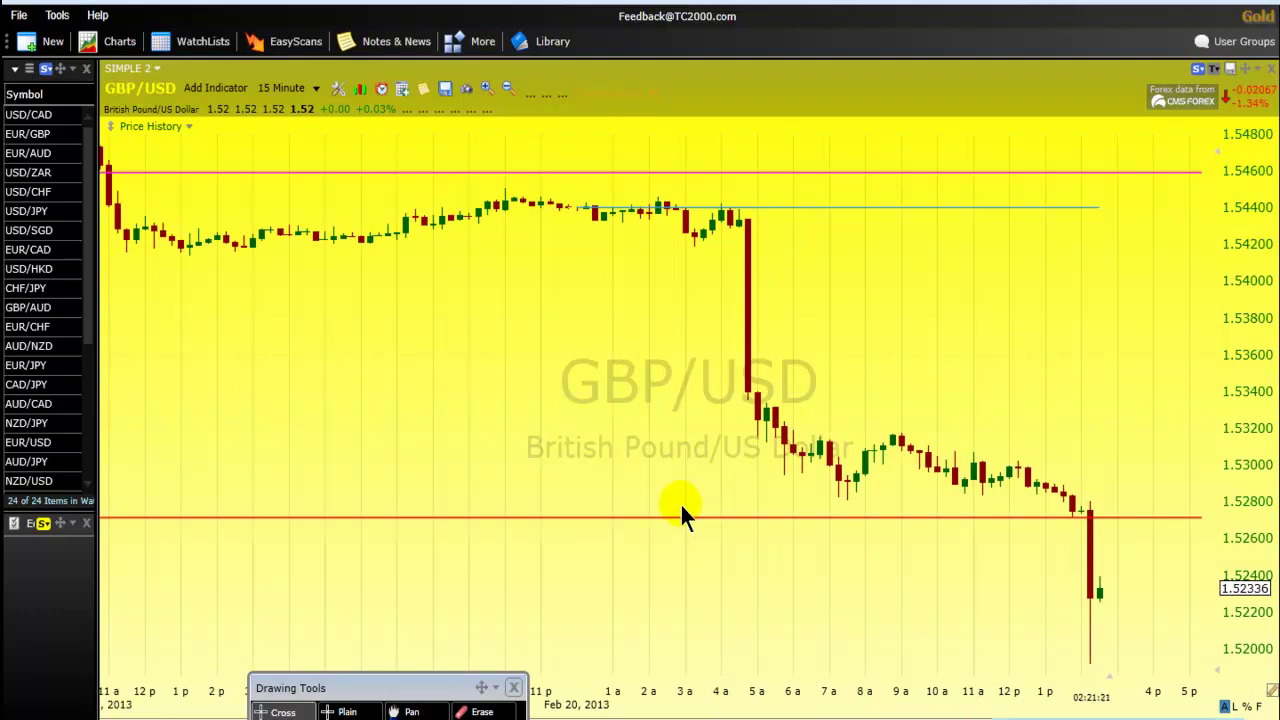
scroll(680, 502, "up", 1)
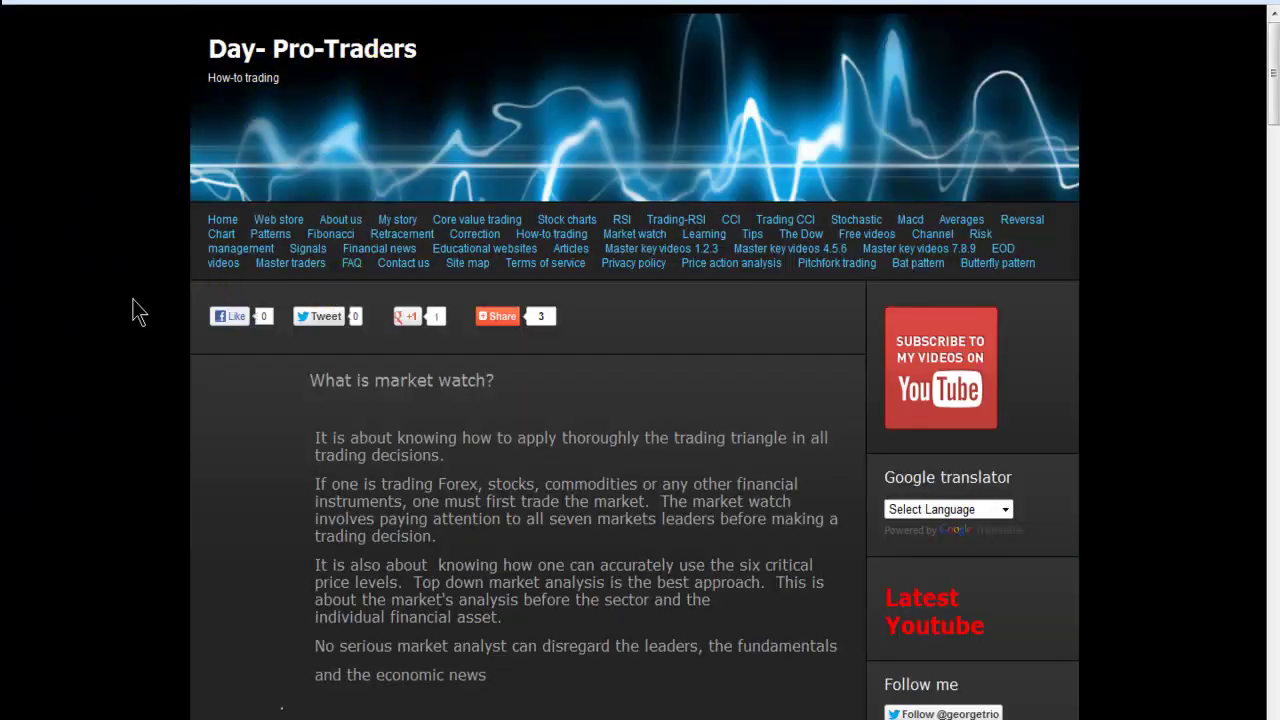
Step: Scroll the 'What is market watch?' article to the Market, Leaders, Sector, Stock triangle
scroll(137, 434, "down", 2)
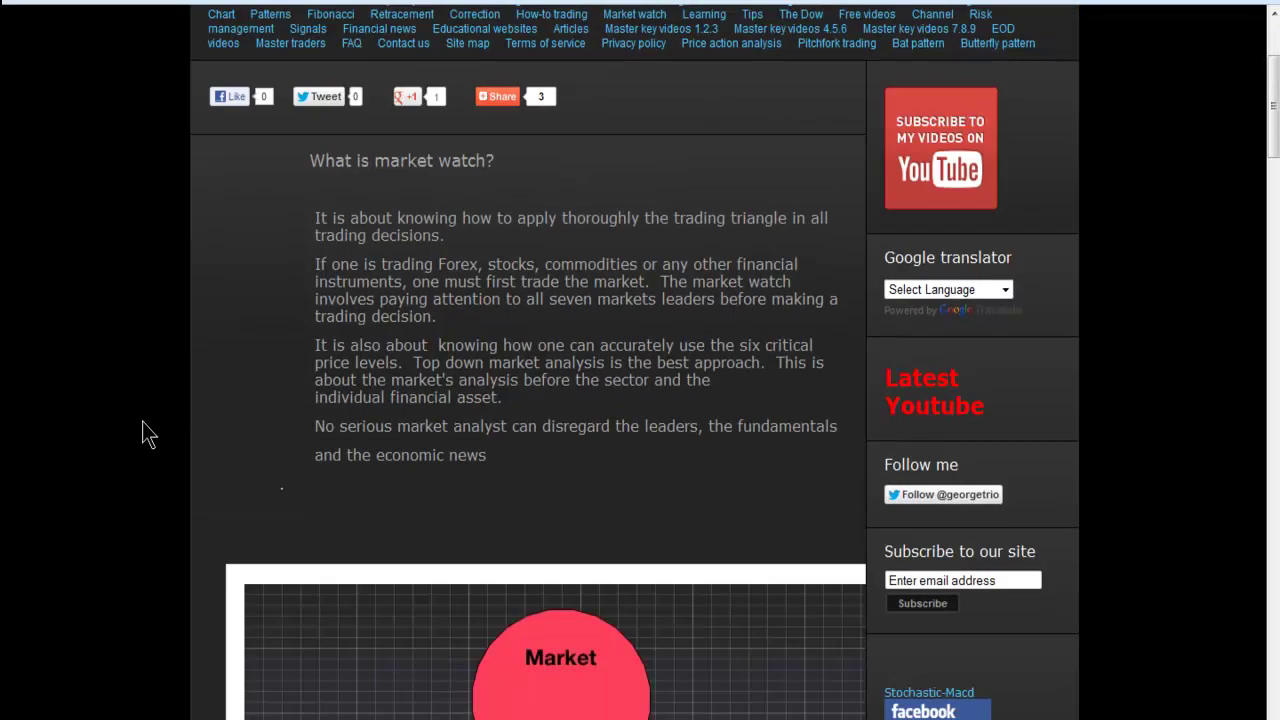
scroll(143, 434, "up", 2)
left_click(420, 330)
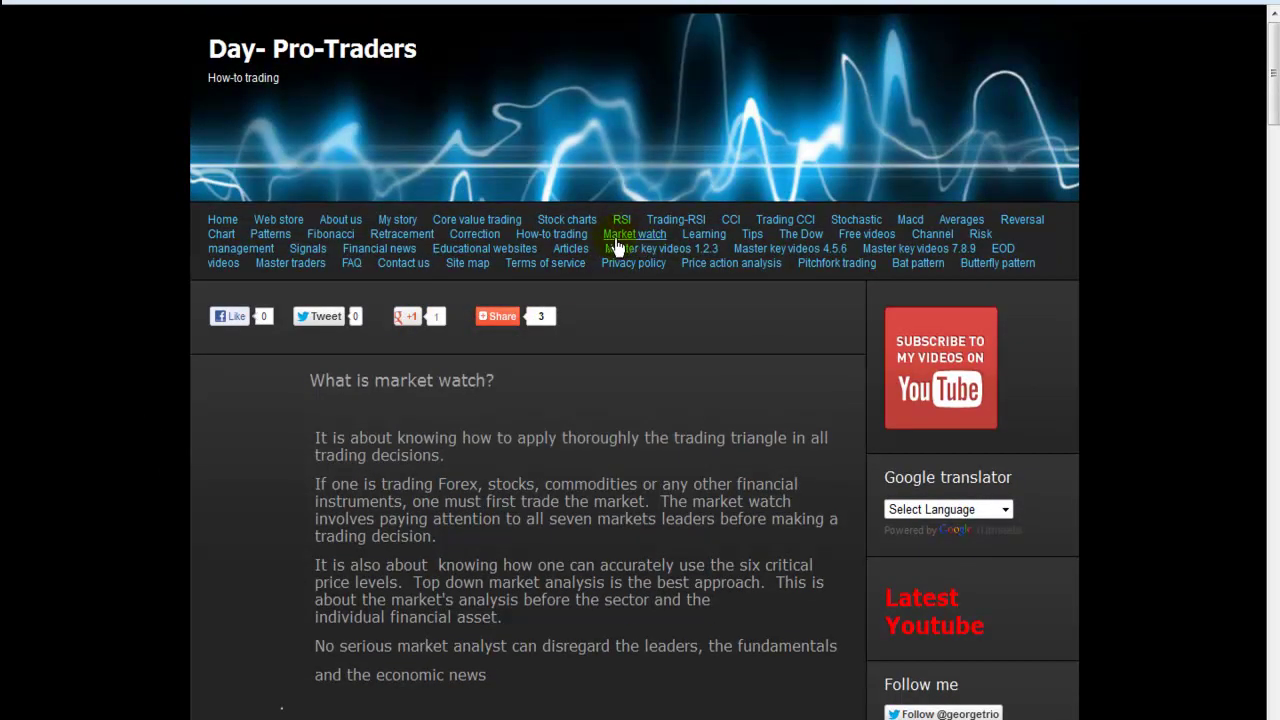
scroll(249, 388, "down", 6)
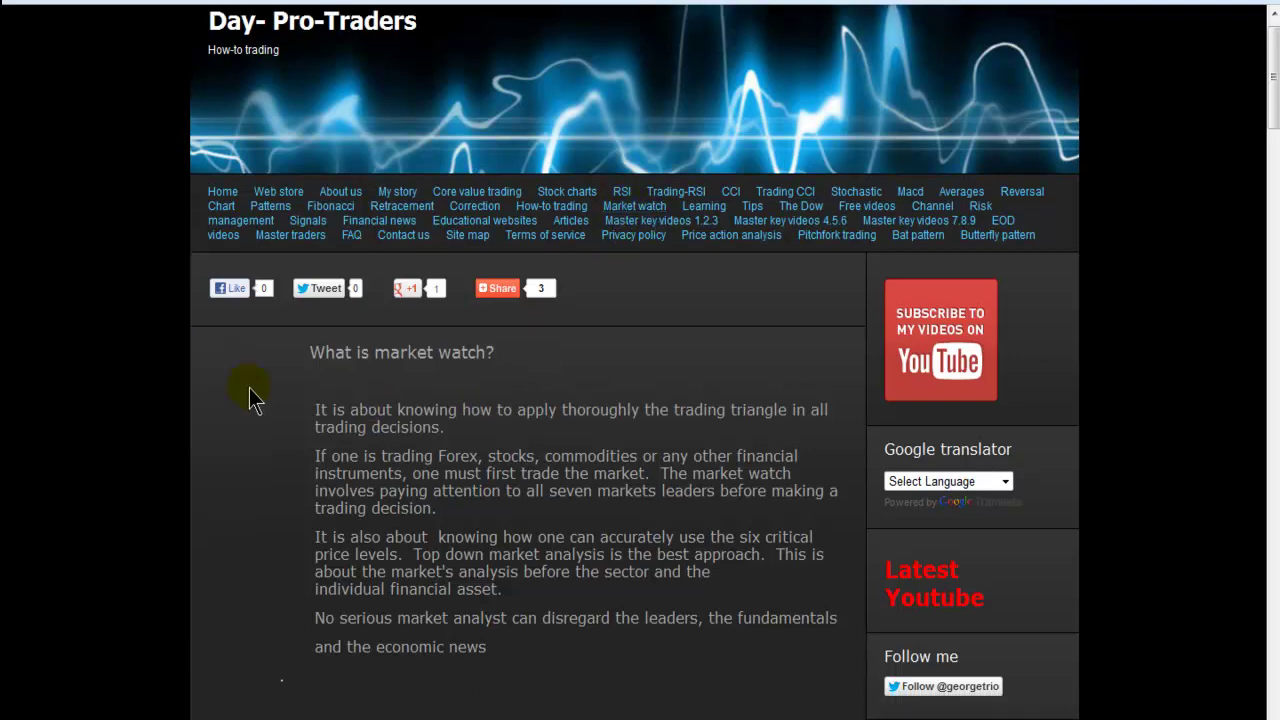
scroll(252, 384, "down", 12)
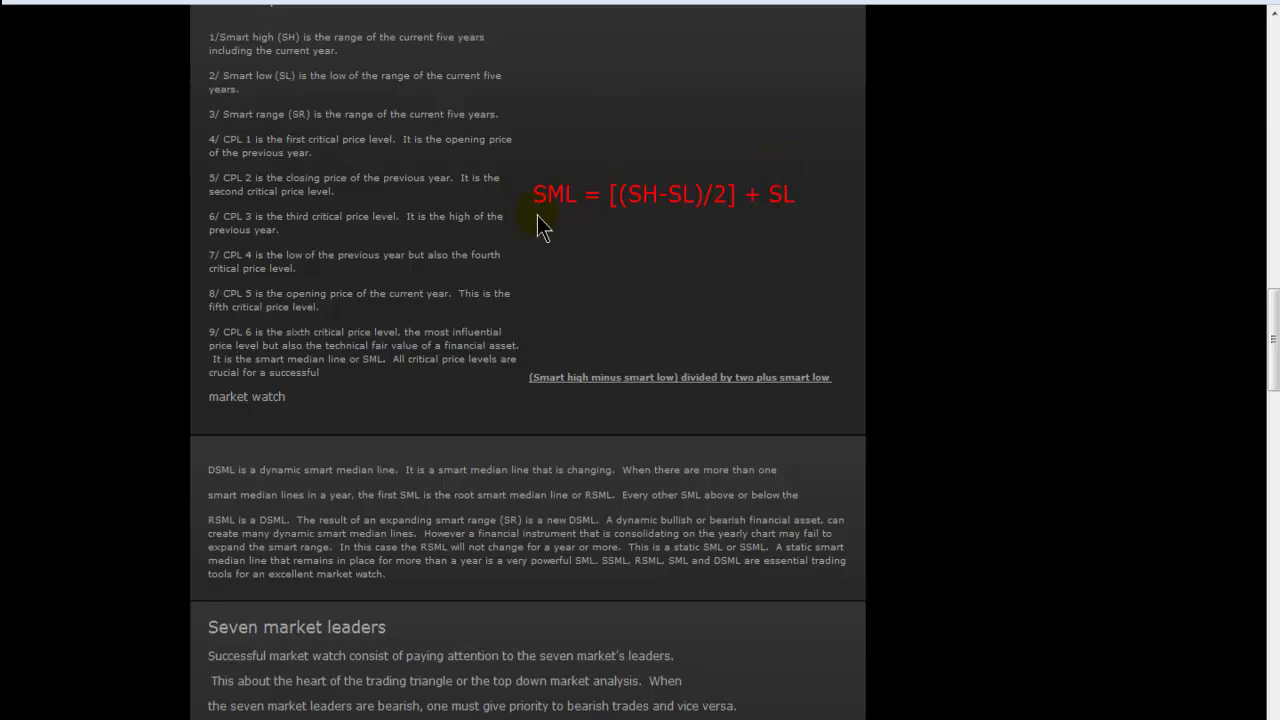
scroll(352, 370, "down", 5)
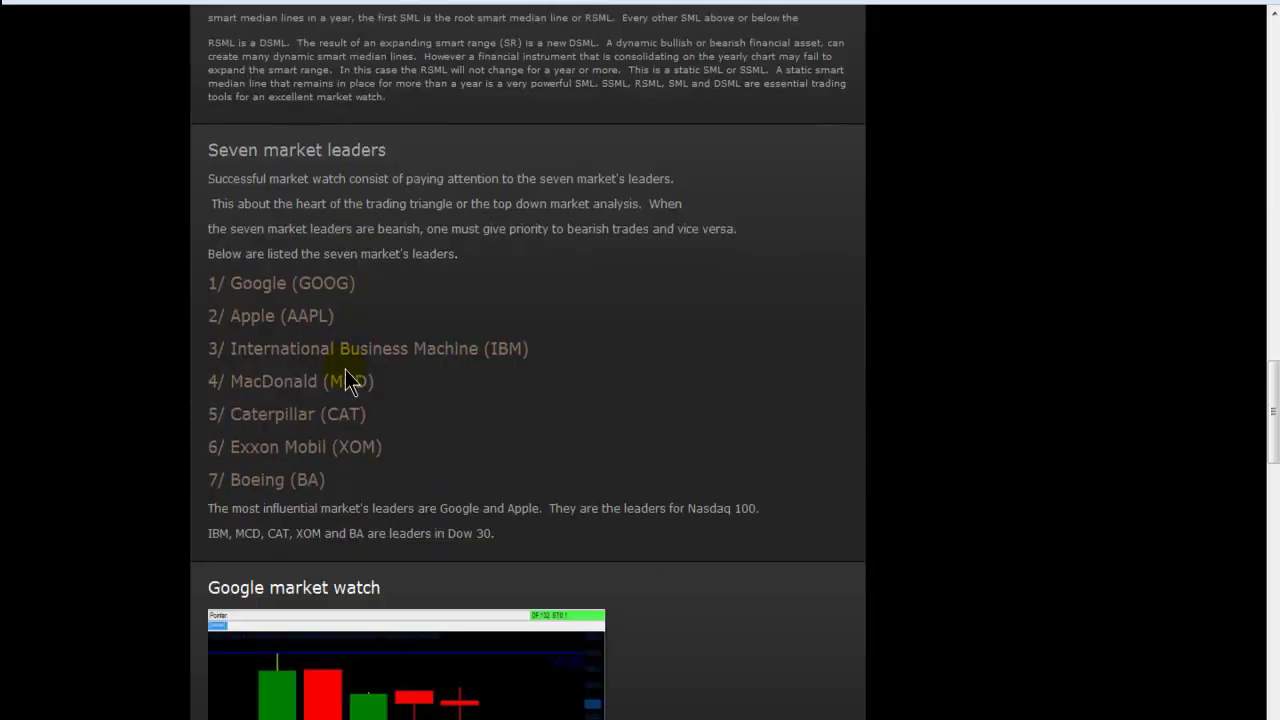
scroll(360, 265, "up", 10)
scroll(346, 330, "up", 10)
scroll(346, 330, "up", 3)
scroll(346, 335, "down", 10)
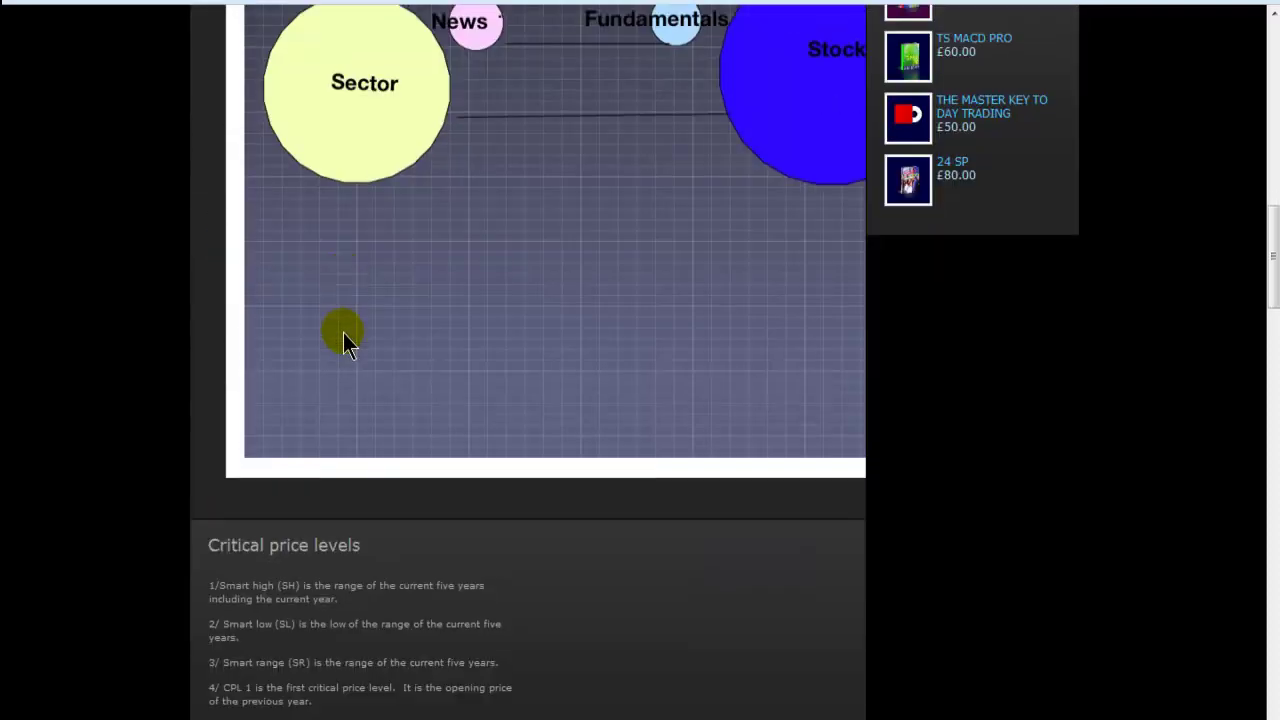
scroll(343, 340, "down", 3)
scroll(343, 340, "up", 15)
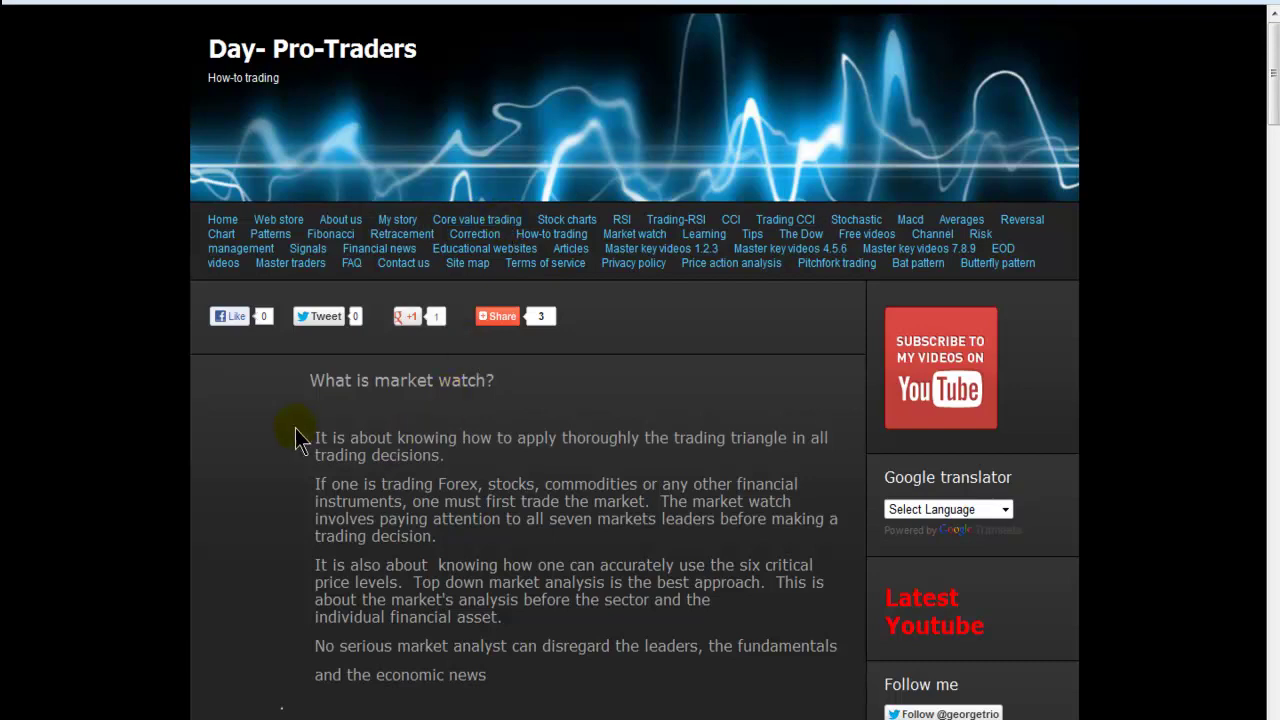
scroll(295, 428, "down", 10)
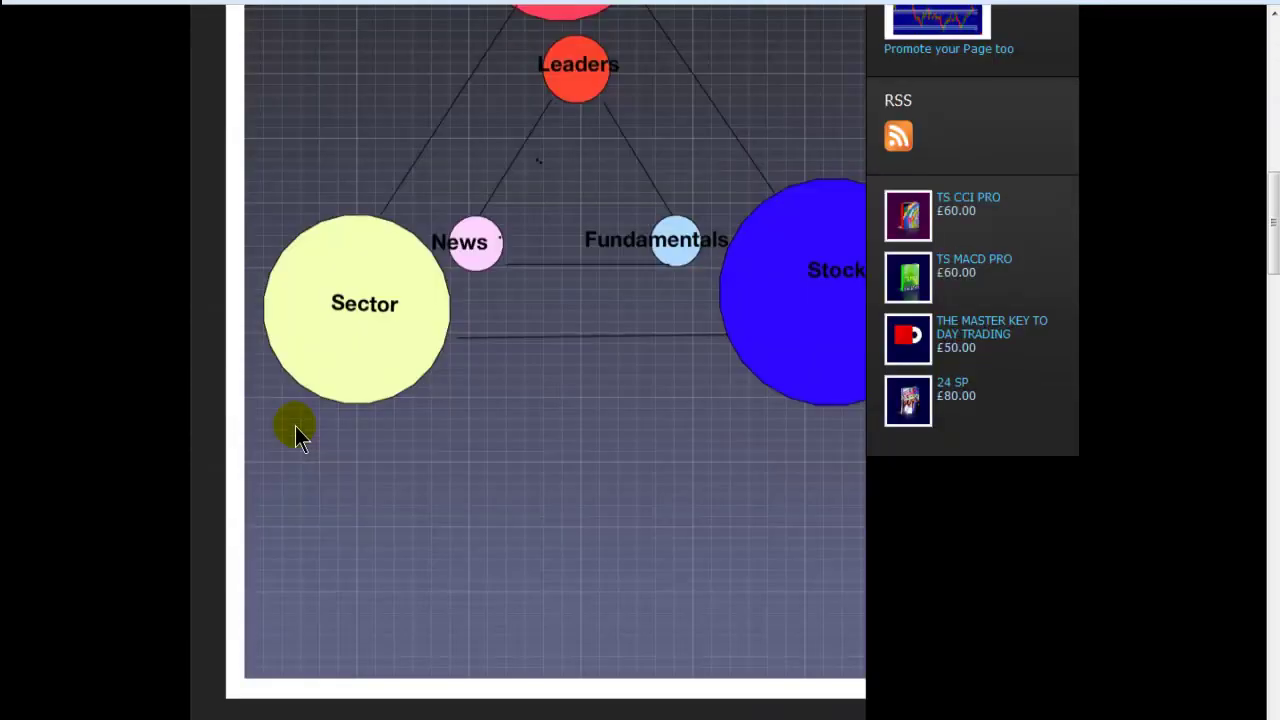